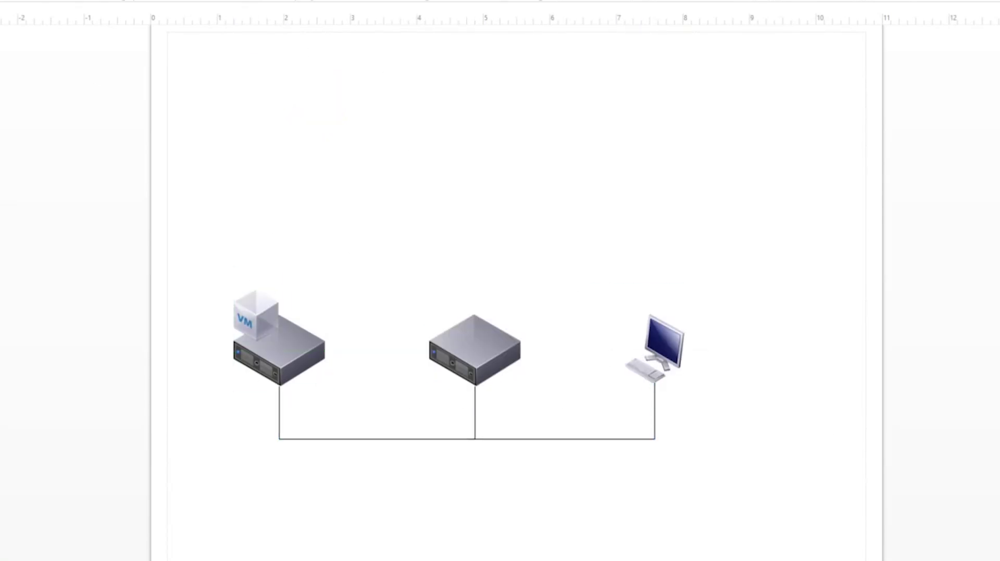
Label the servers 'ESXi-01 / 192.168.133.101/24' and 'ESXi-02 / 192.168.133.102/24'.
left_click(212, 393)
type("ESXi-01")
key("Return")
type("192.168.133.101/24")
left_click(405, 386)
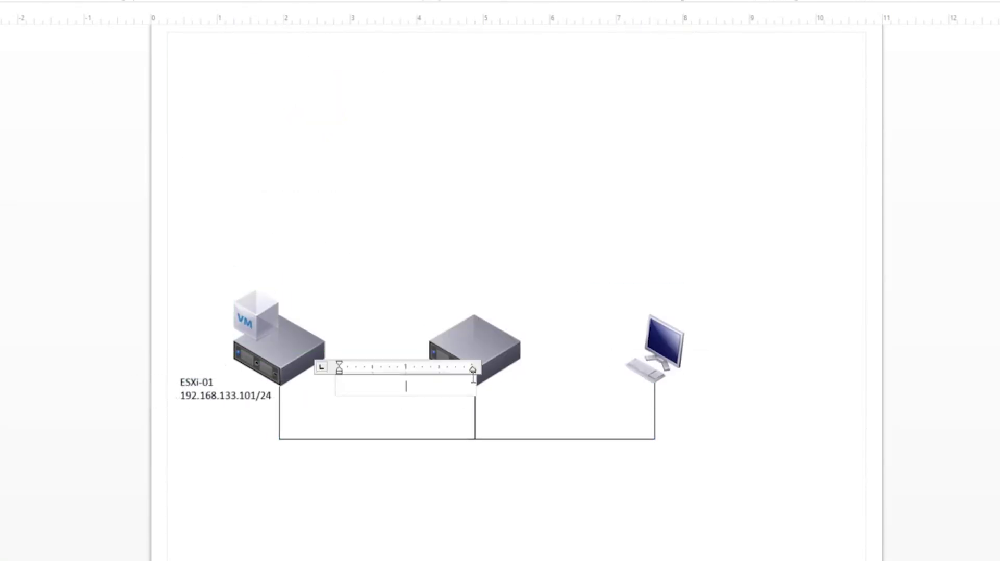
type("ESXi-02")
key("Return")
type("192.168.133.102/24")
left_click_drag(395, 390, 432, 390)
Add a 'Client PC / 192.168.133.10/24' label beside the client PC.
left_click(682, 383)
type("Client PC")
key("Return")
type("192.168")
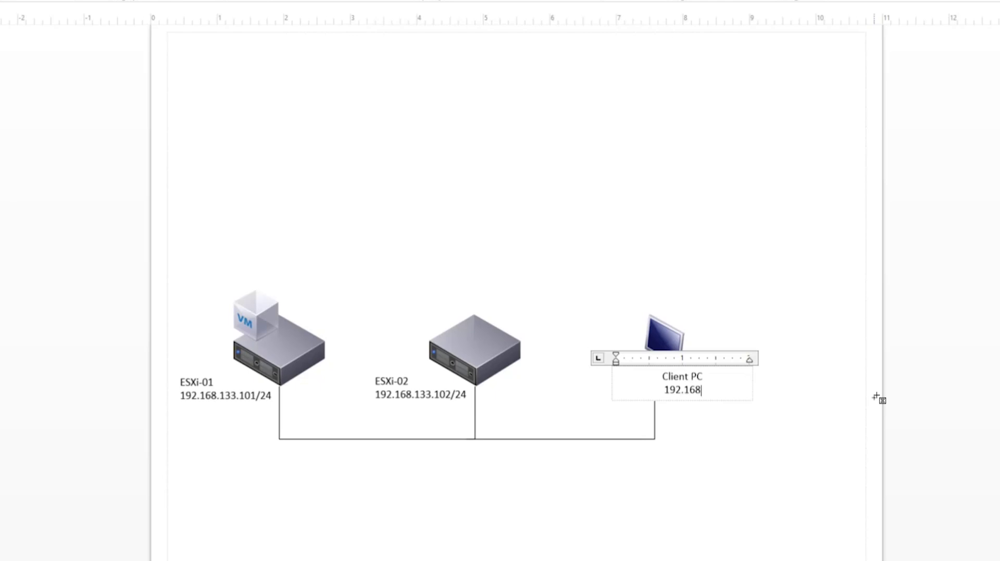
type(".133.10/24")
left_click_drag(682, 382, 717, 388)
left_click(163, 61)
Add the note 'vCenter converter installed on this PC' and an arrow from ESXi-01 to ESXi-02.
left_click(668, 309)
type("vCenter converter installed on this PC")
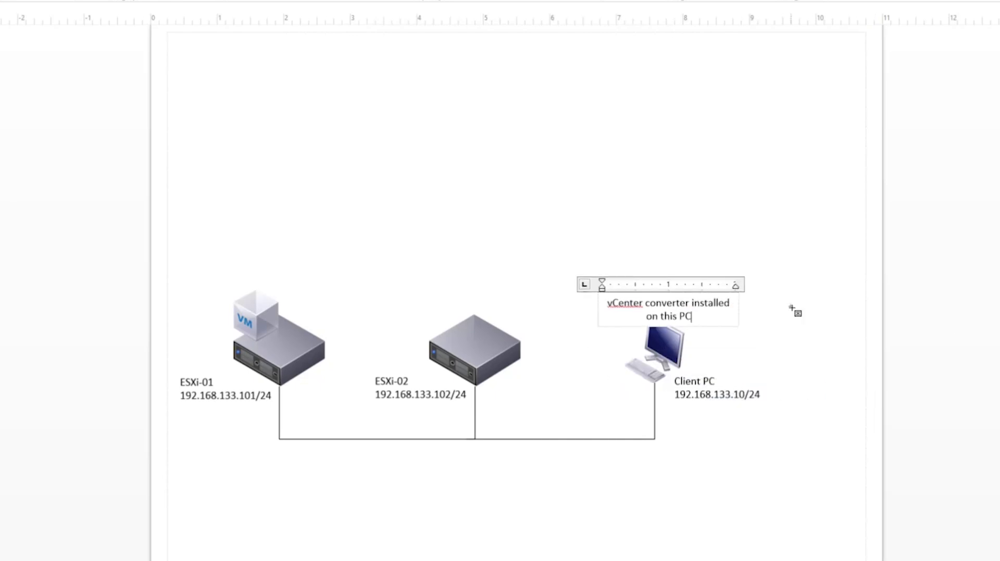
left_click_drag(401, 307, 483, 314)
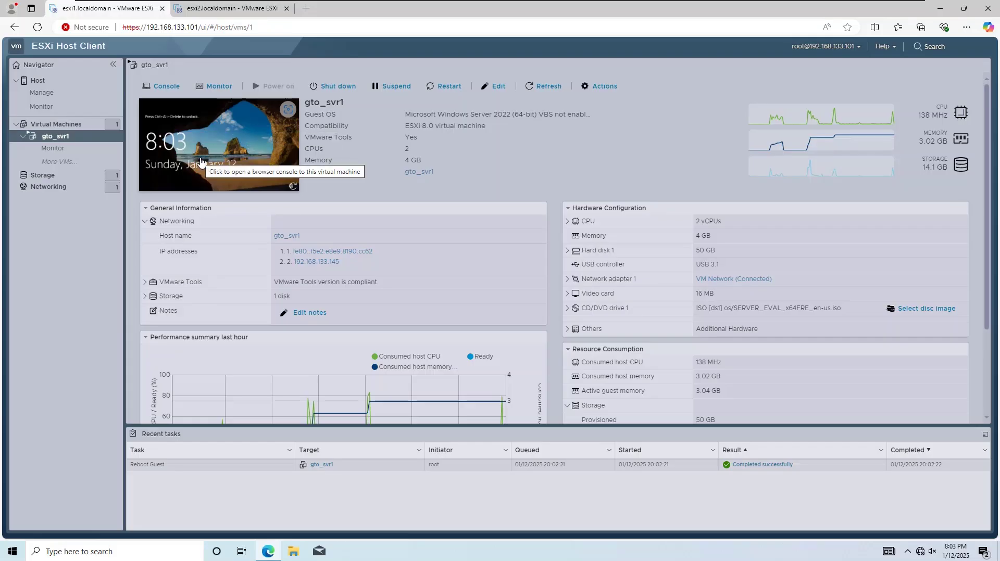
Check gto_svr1's 50 GB hard disk size, then switch to the esxi2.localdomain host page.
left_click_drag(713, 253, 695, 252)
left_click(716, 259)
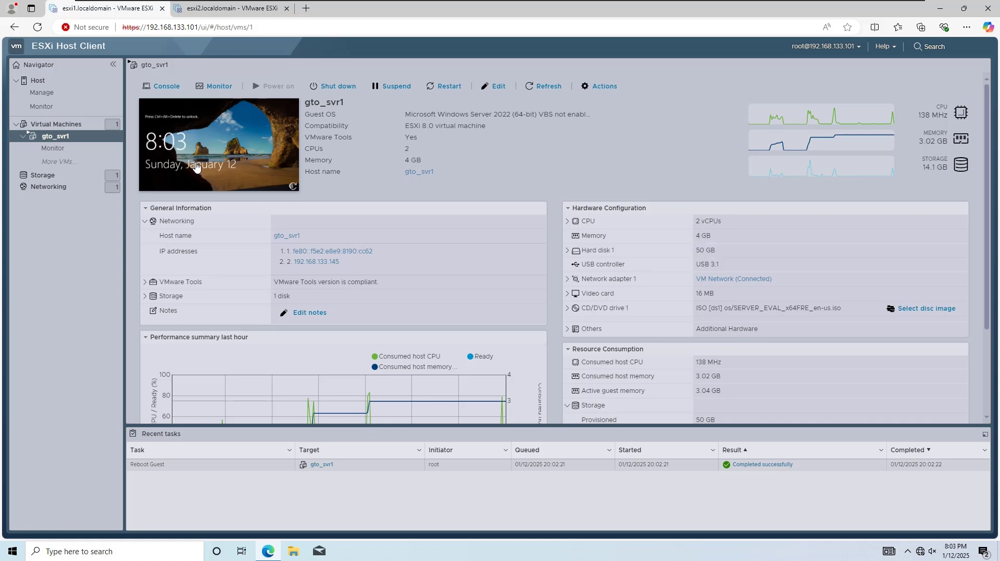
left_click(212, 14)
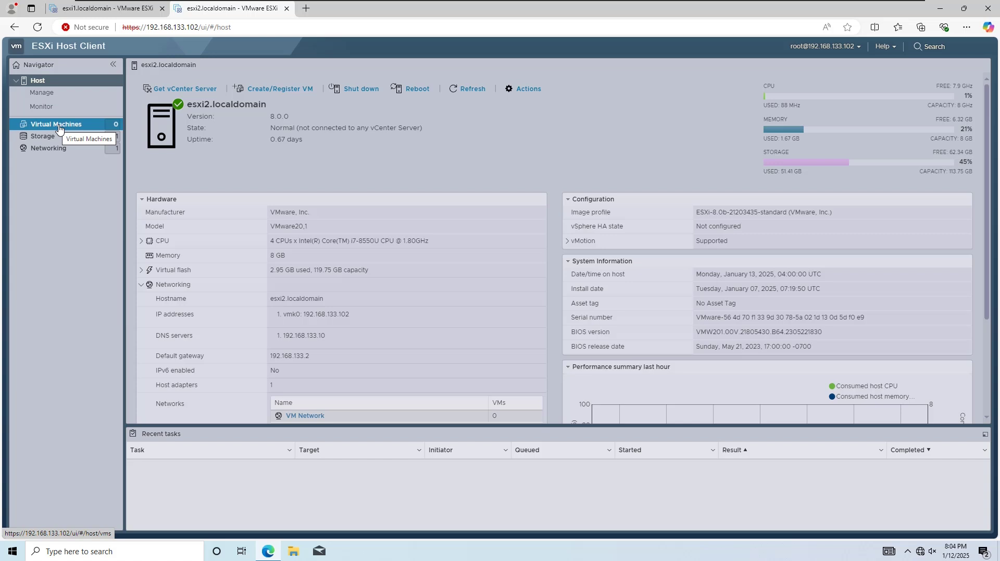
Run the Converter Standalone installer from the desktop as administrator and allow it in UAC.
left_click(938, 10)
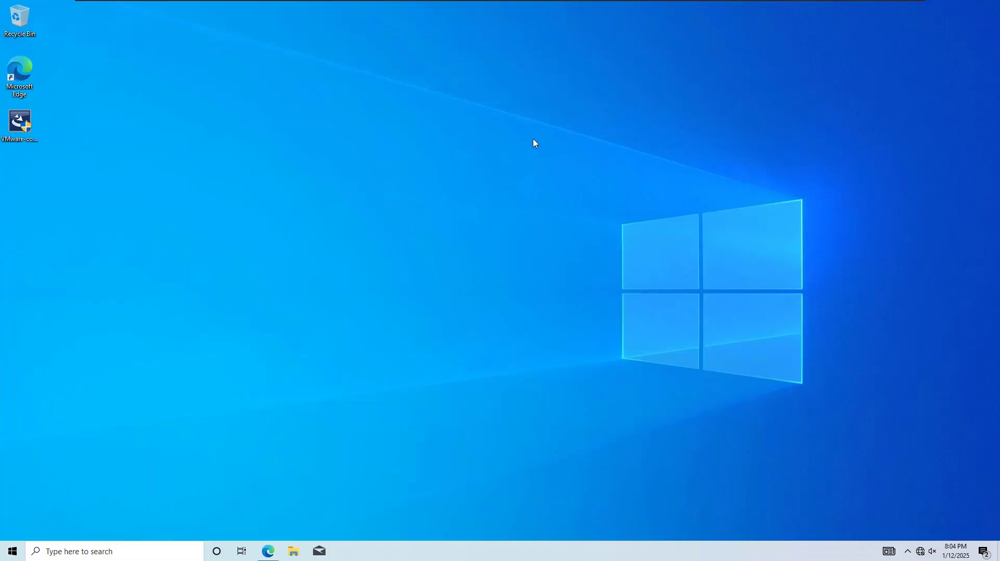
right_click(25, 127)
left_click(49, 146)
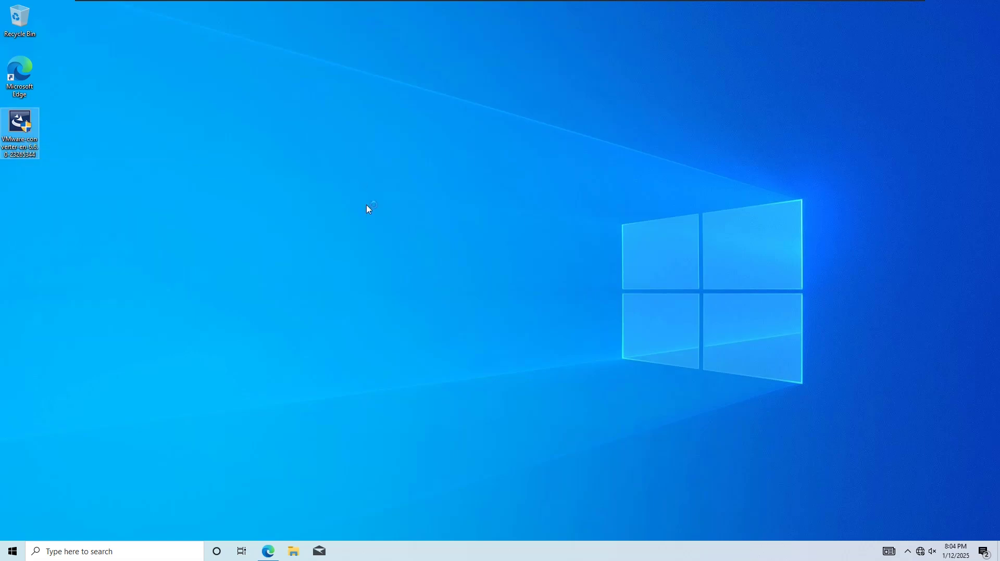
left_click(423, 350)
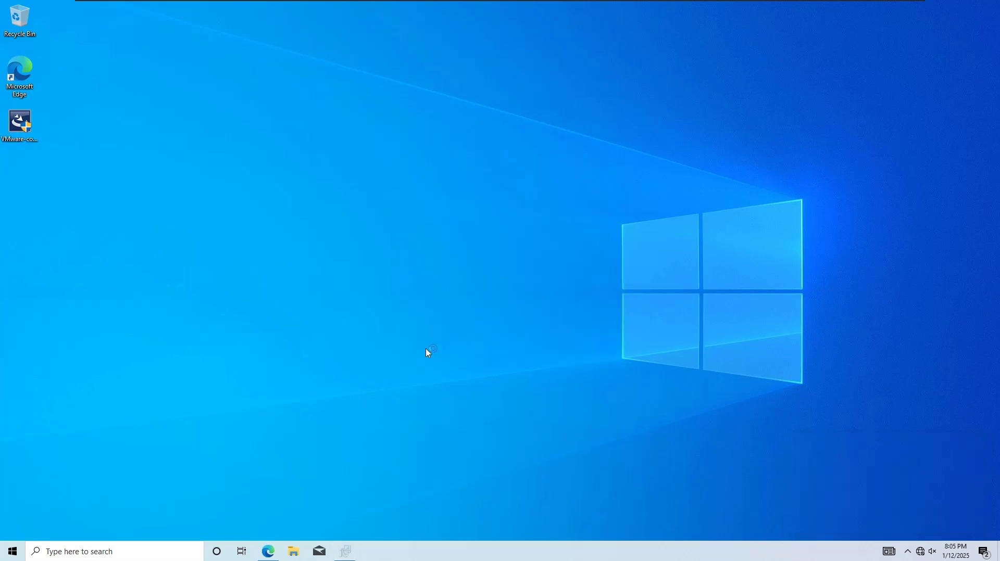
Accept the EULA, keep the default folder, choose Local installation, and install without launching the client.
left_click(550, 358)
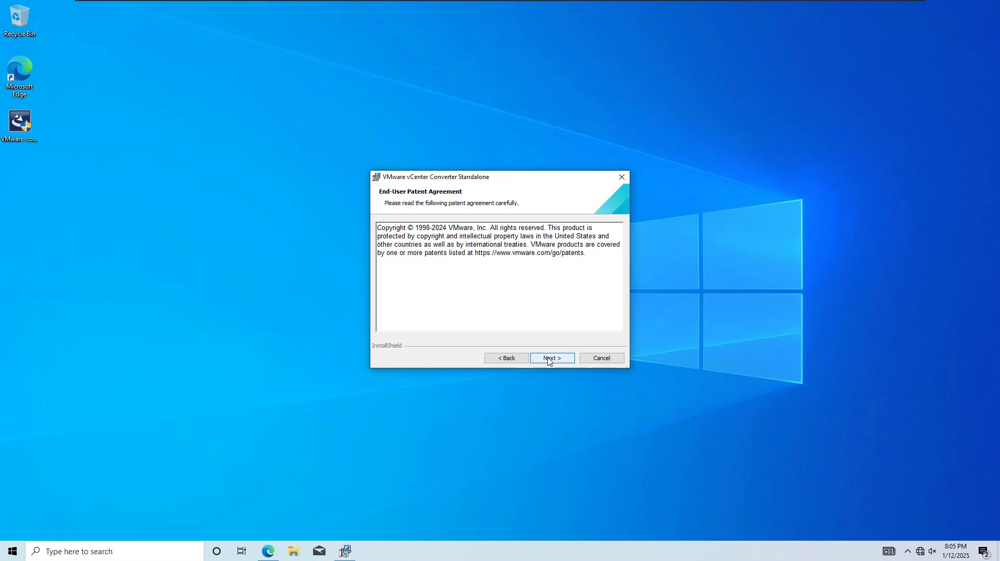
left_click(483, 321)
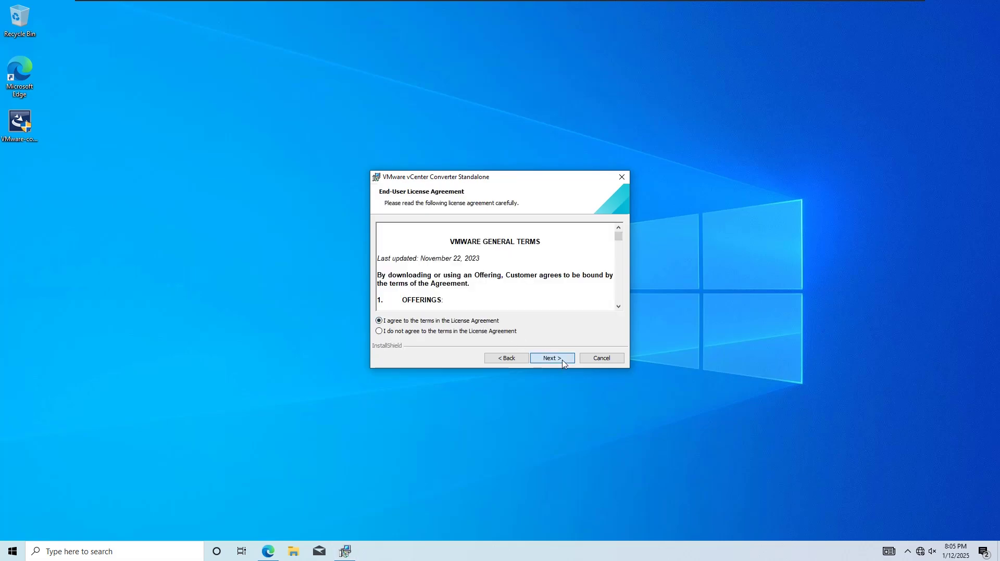
left_click(553, 359)
left_click(553, 359)
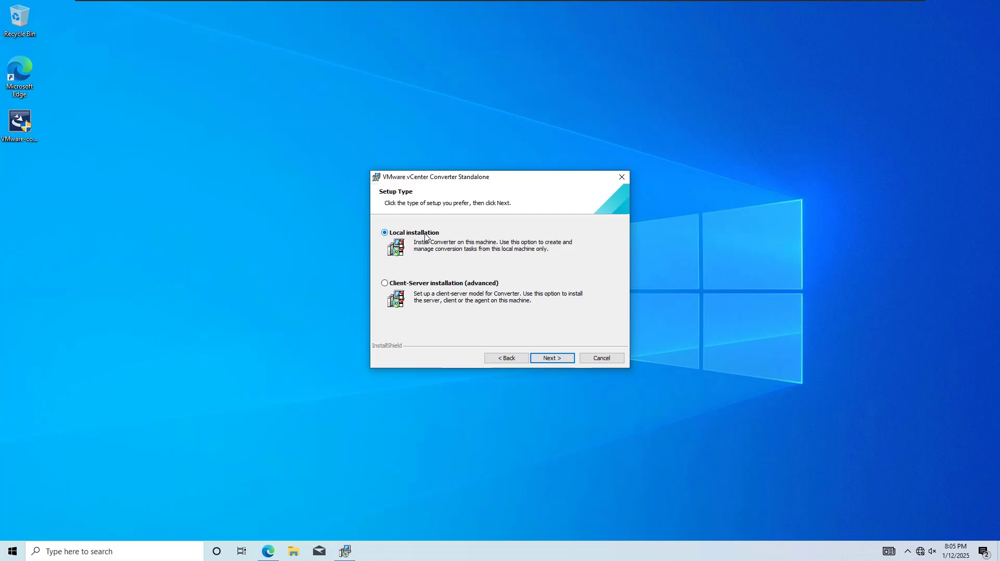
left_click(544, 360)
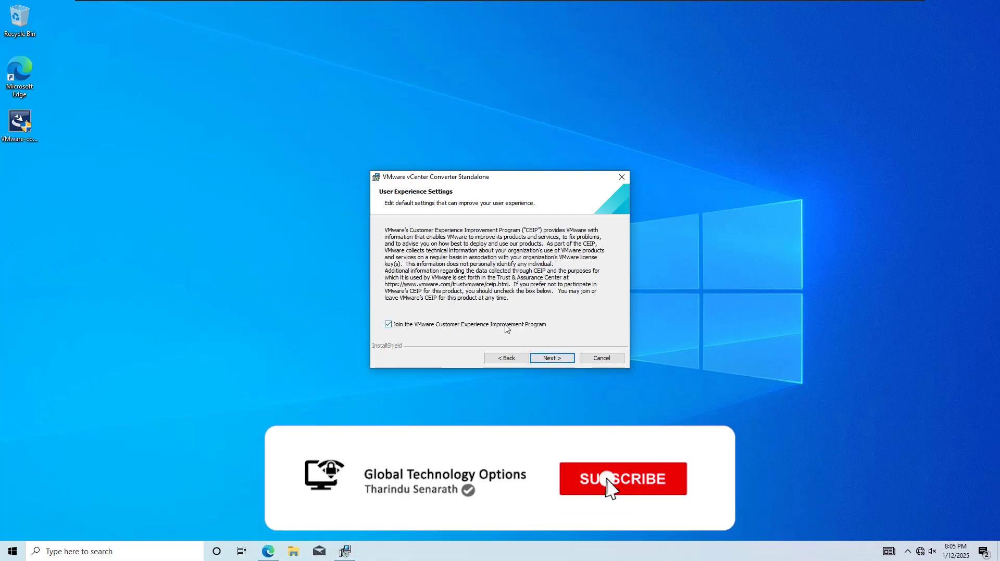
left_click(547, 360)
left_click(560, 361)
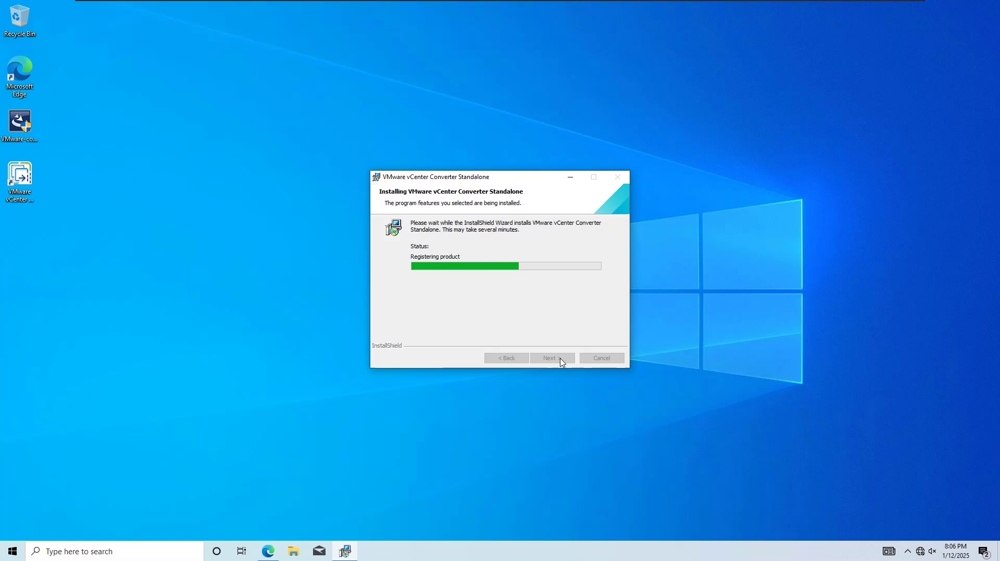
left_click(478, 266)
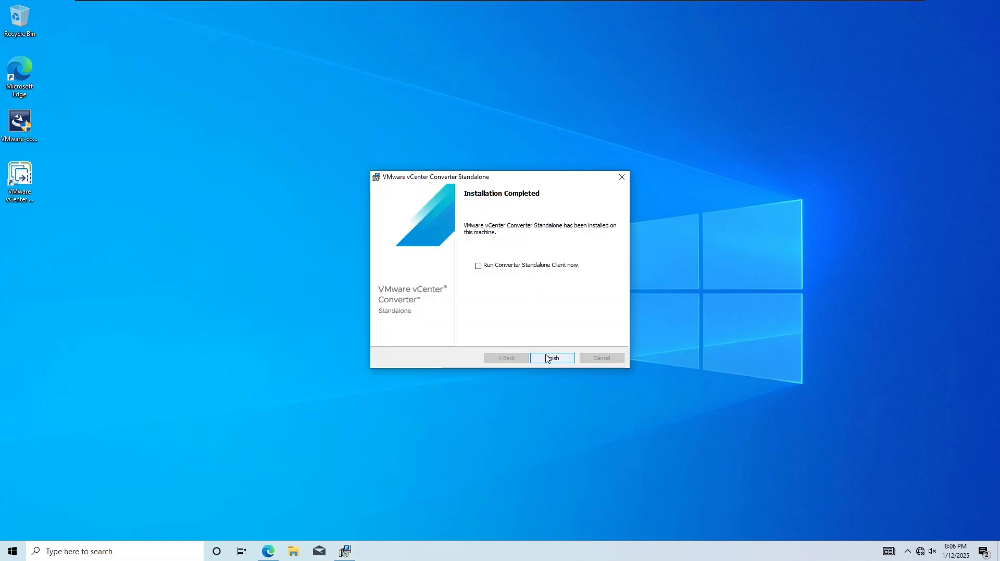
Launch Converter Standalone Client via a 'vmware' search and tile it beside the browser.
left_click(545, 360)
key("super")
type("vmware")
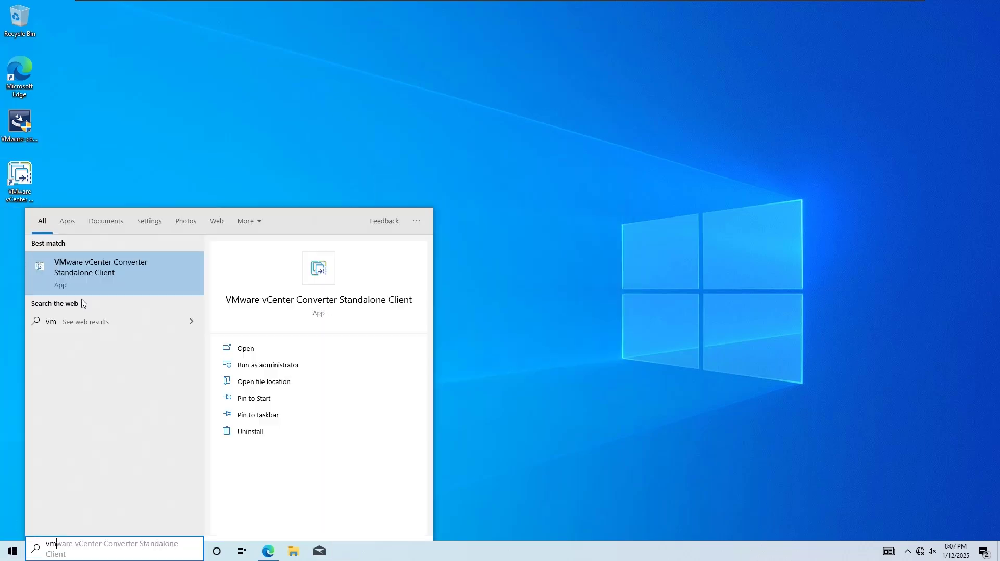
key("Return")
left_click_drag(498, 76, 999, 208)
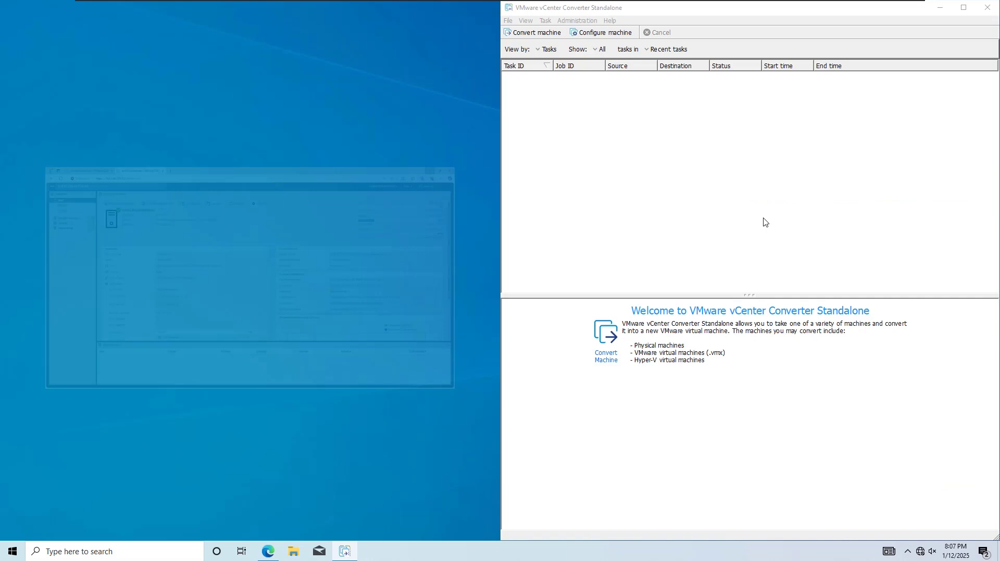
left_click(217, 269)
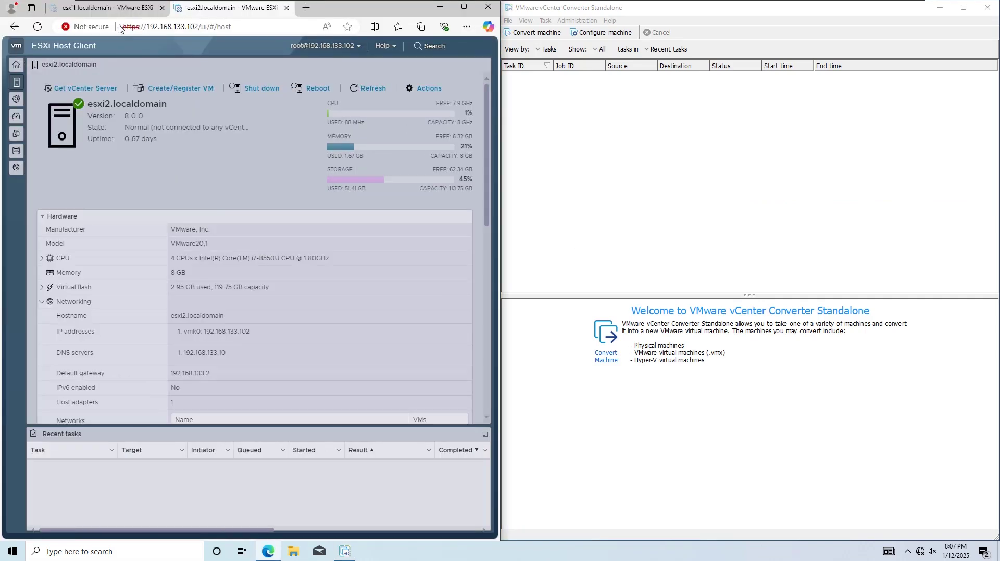
Shut down gto_svr1 on the esxi1 host, watching its console until it powers off.
left_click(118, 14)
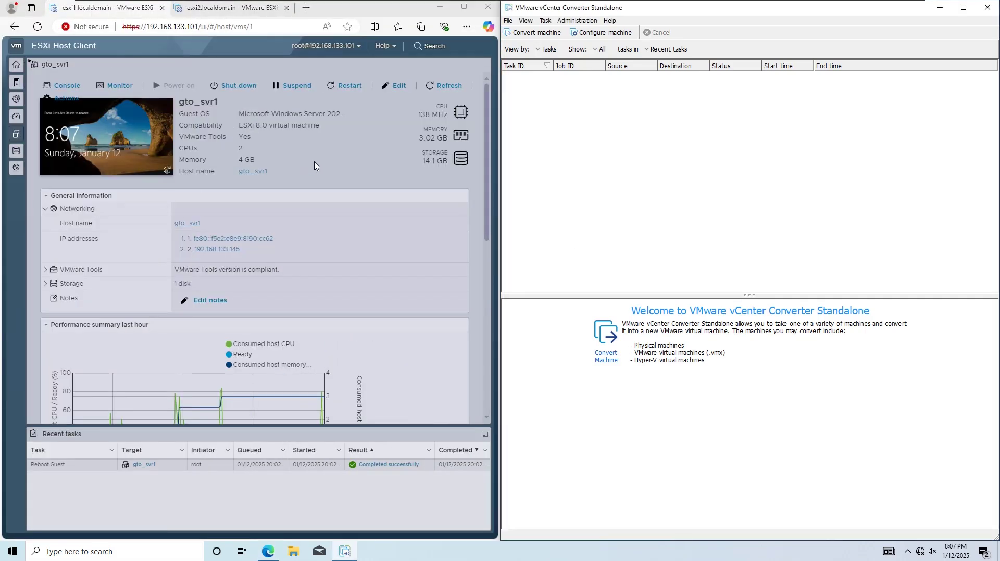
left_click(233, 85)
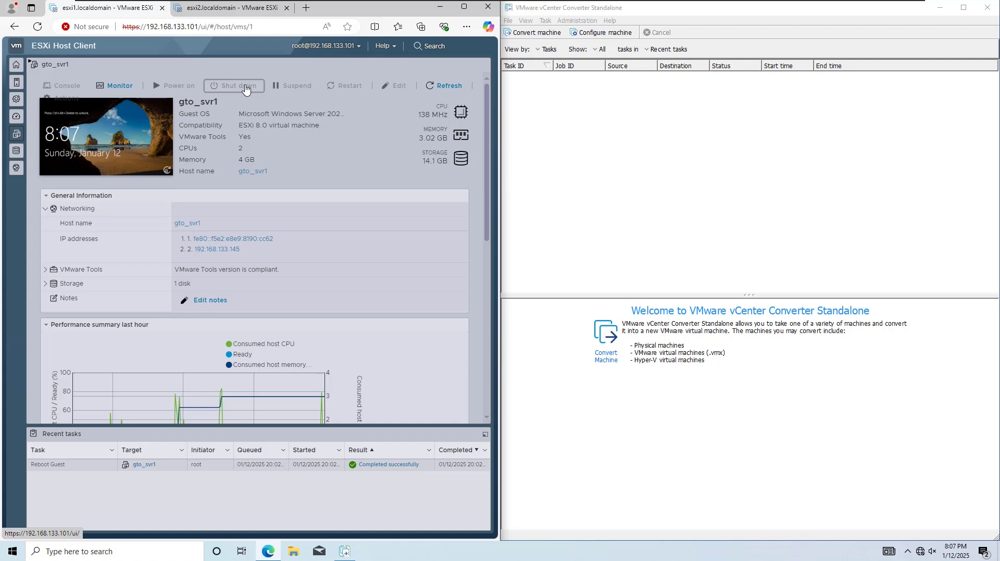
left_click(122, 140)
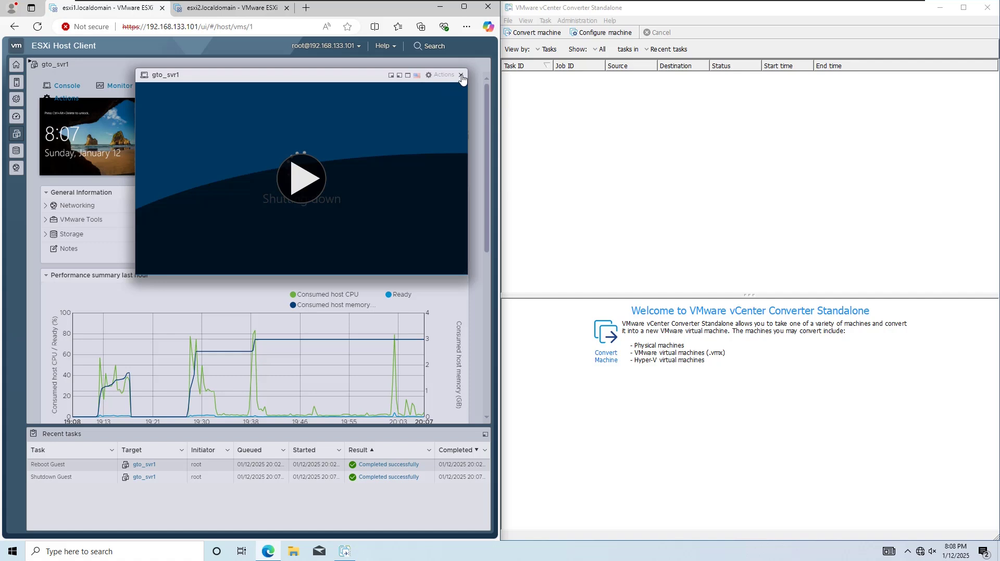
left_click(461, 78)
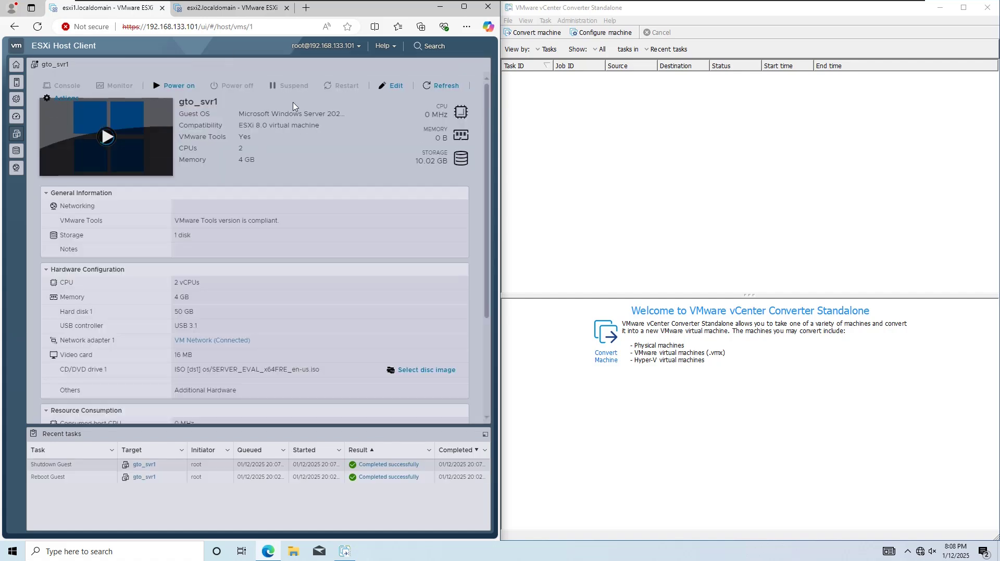
Start a new conversion with a powered-off VMware Infrastructure virtual machine as the source.
left_click(534, 33)
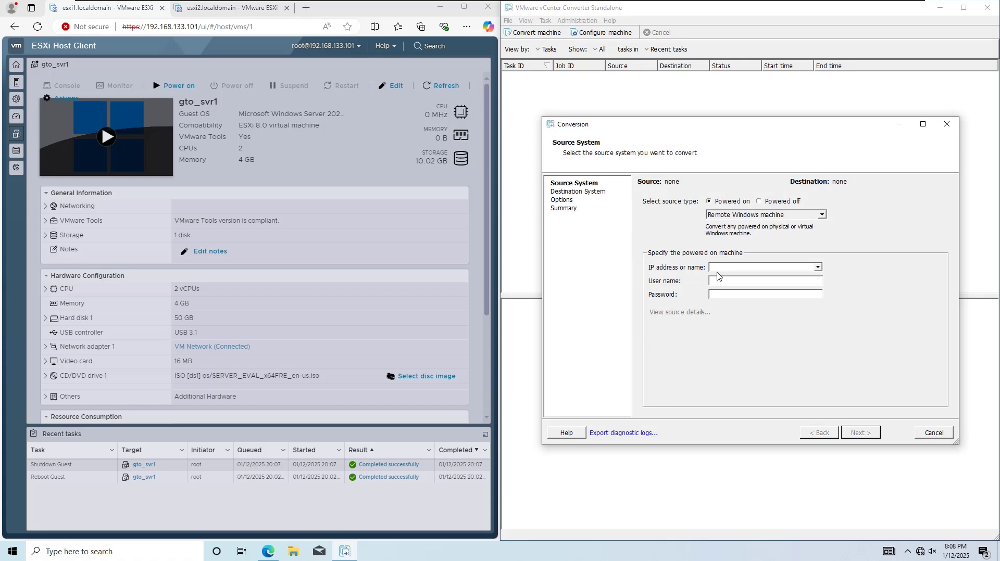
left_click(760, 201)
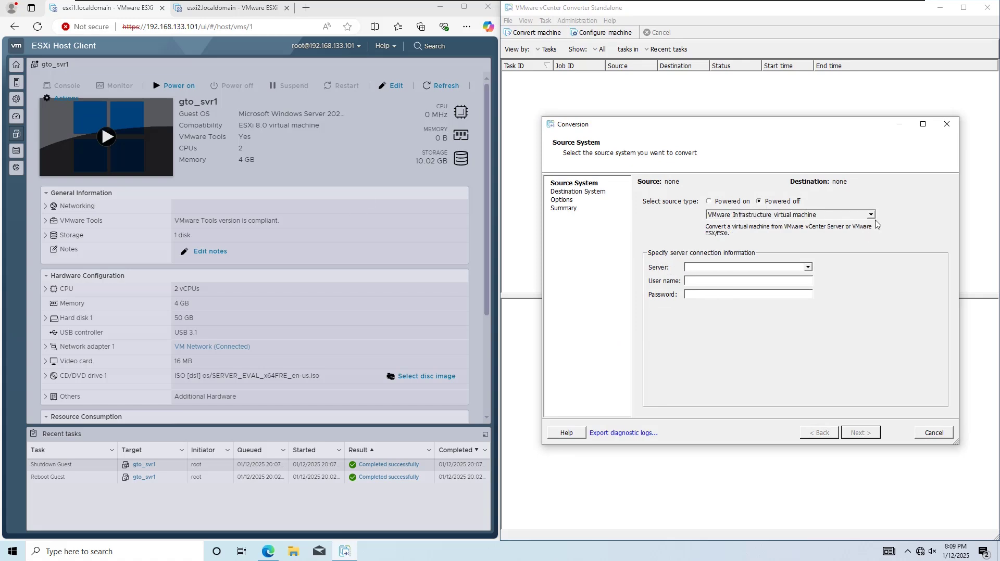
left_click(872, 215)
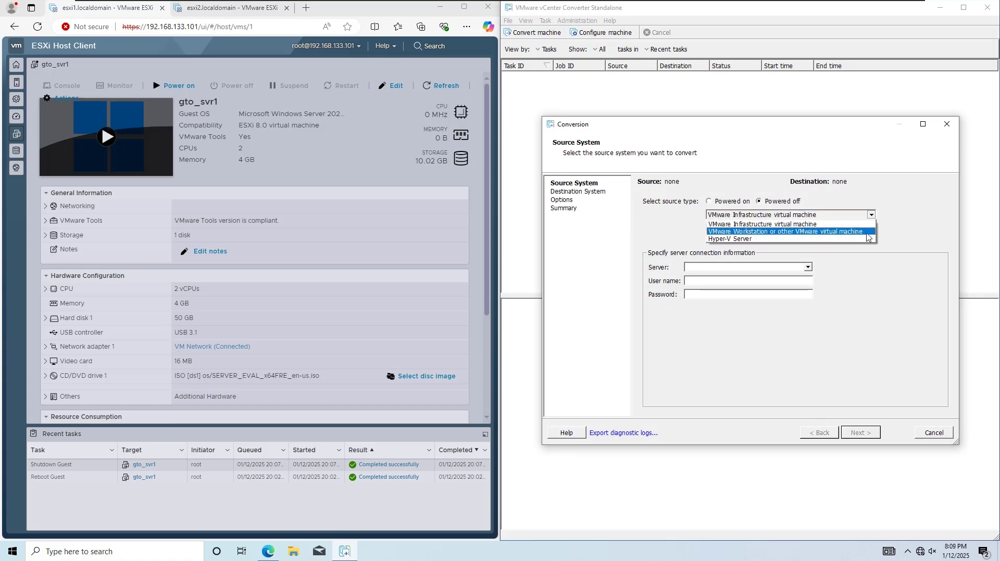
left_click(843, 226)
Connect to source server 192.168.133.101 with the login credentials, ignoring the certificate warning.
left_click(186, 26)
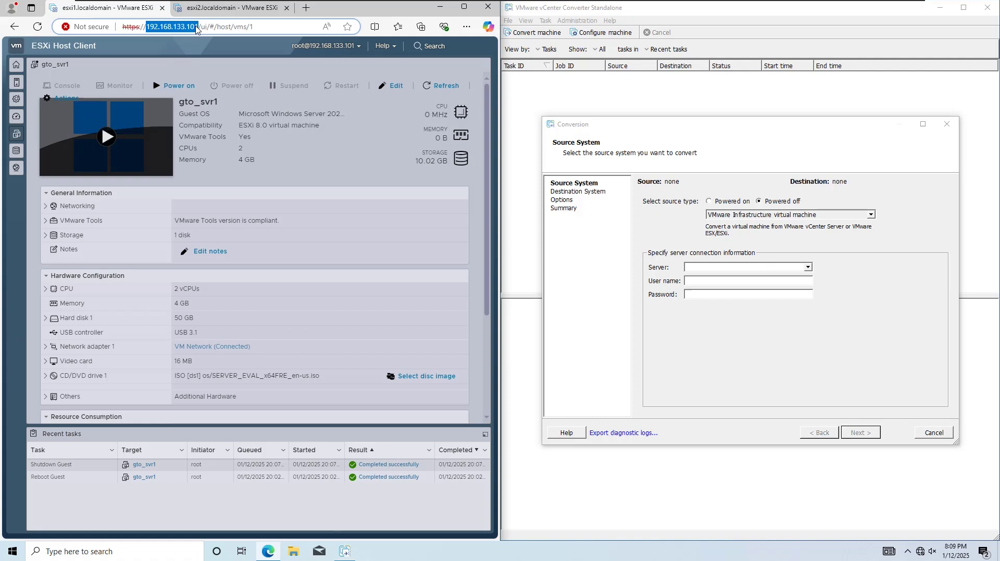
double_click(186, 27)
right_click(186, 27)
left_click(215, 129)
right_click(710, 268)
left_click(727, 321)
left_click(710, 282)
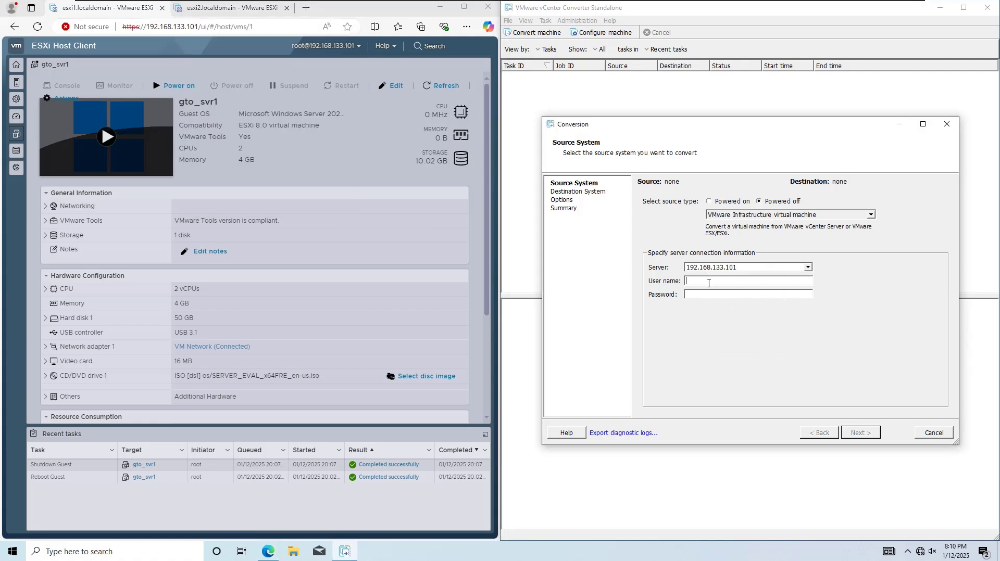
type("VM")
left_click(865, 434)
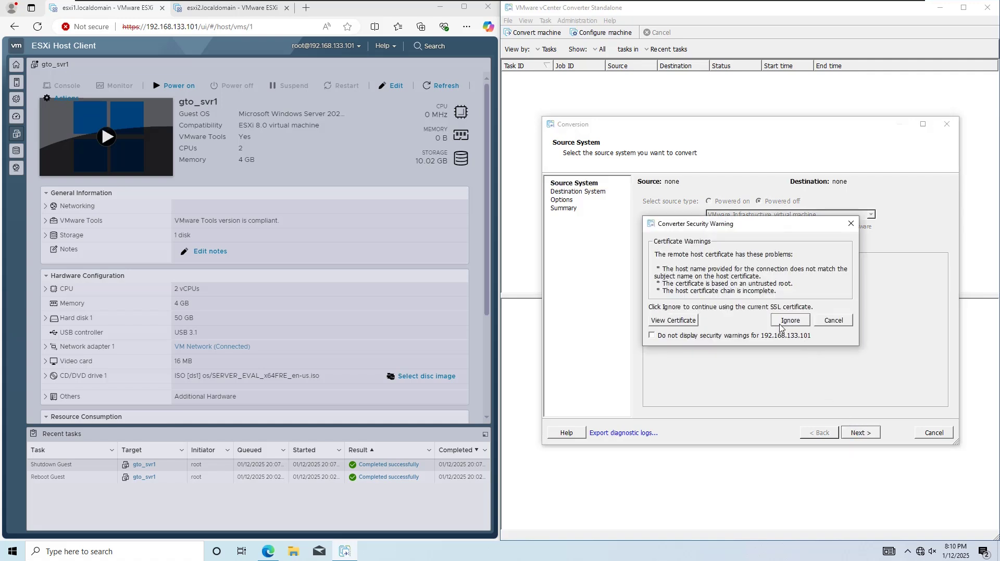
left_click(787, 320)
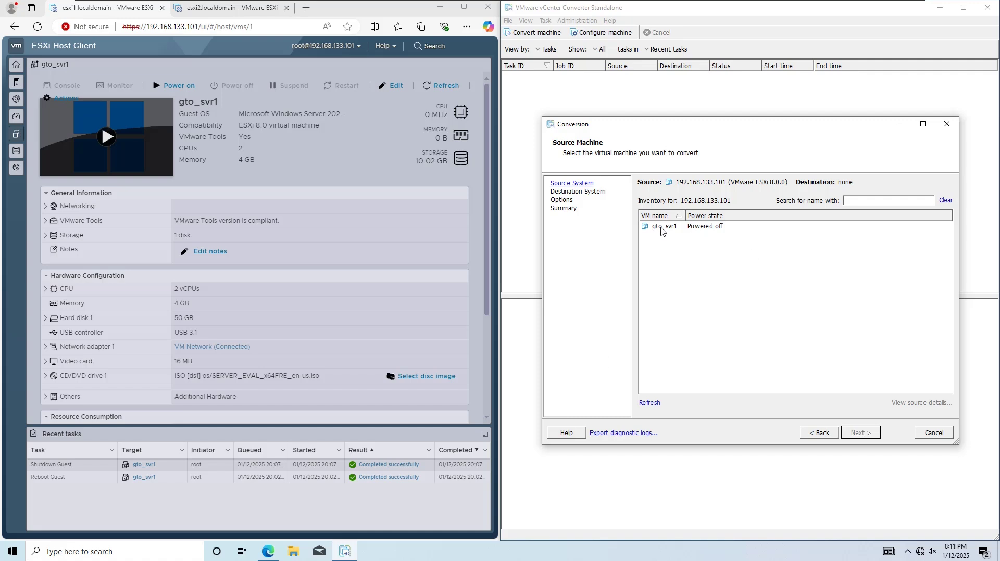
Pick gto_svr1 as the source machine, then view esxi2's virtual machines in the browser.
left_click(662, 231)
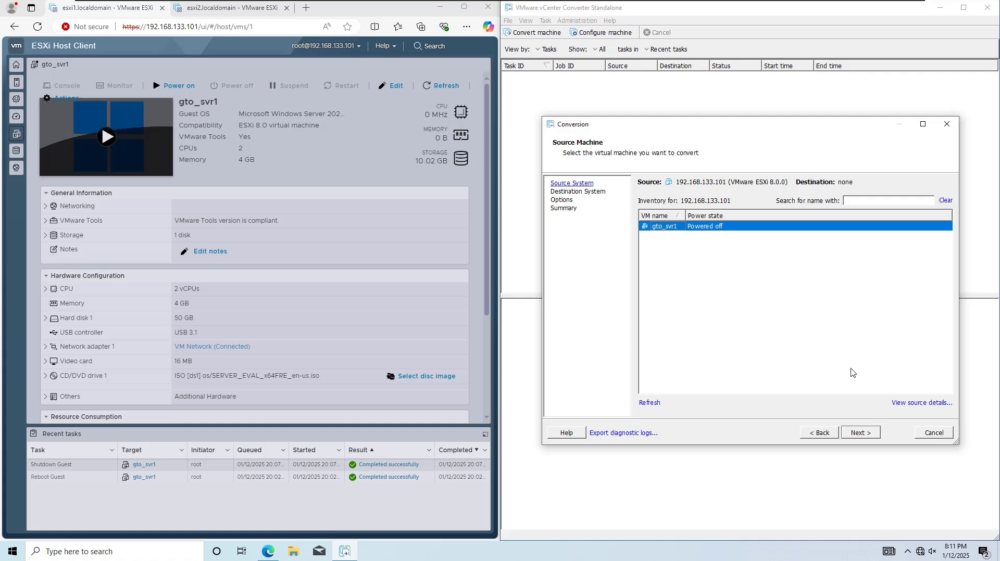
left_click(865, 432)
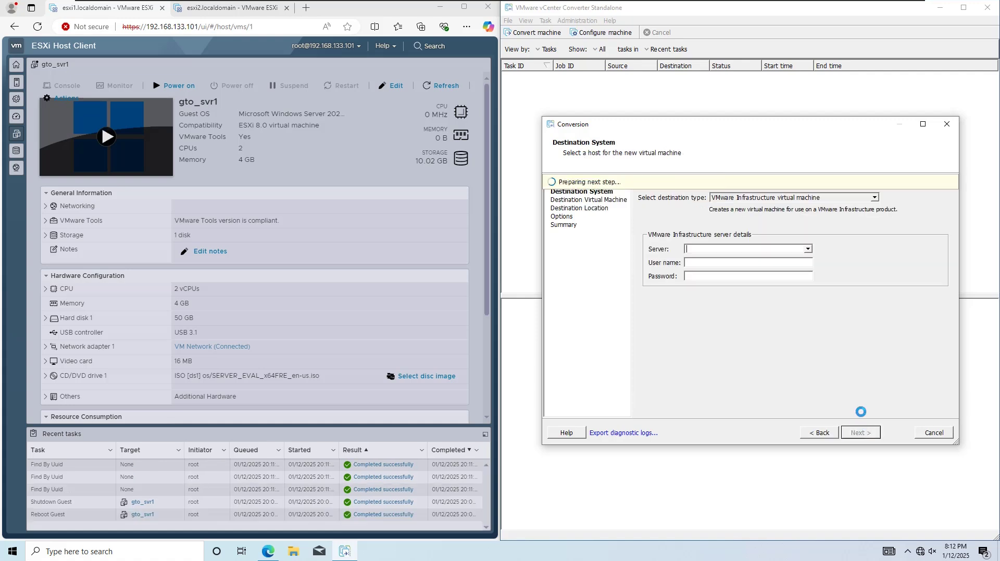
left_click(201, 9)
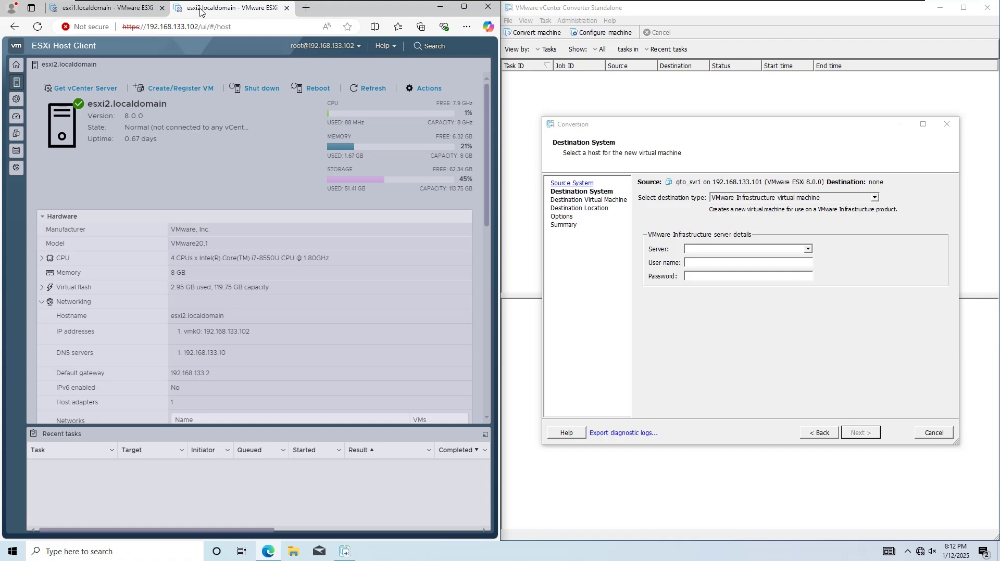
left_click(53, 128)
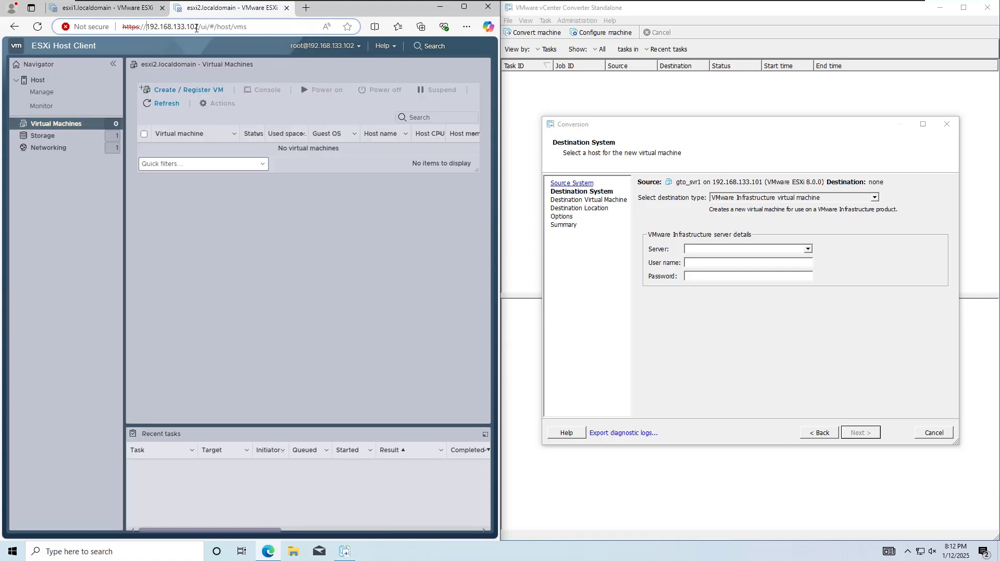
Set destination server to 192.168.133.102, enter the account password, and connect.
left_click_drag(201, 27, 147, 26)
right_click(150, 28)
left_click(171, 131)
right_click(702, 250)
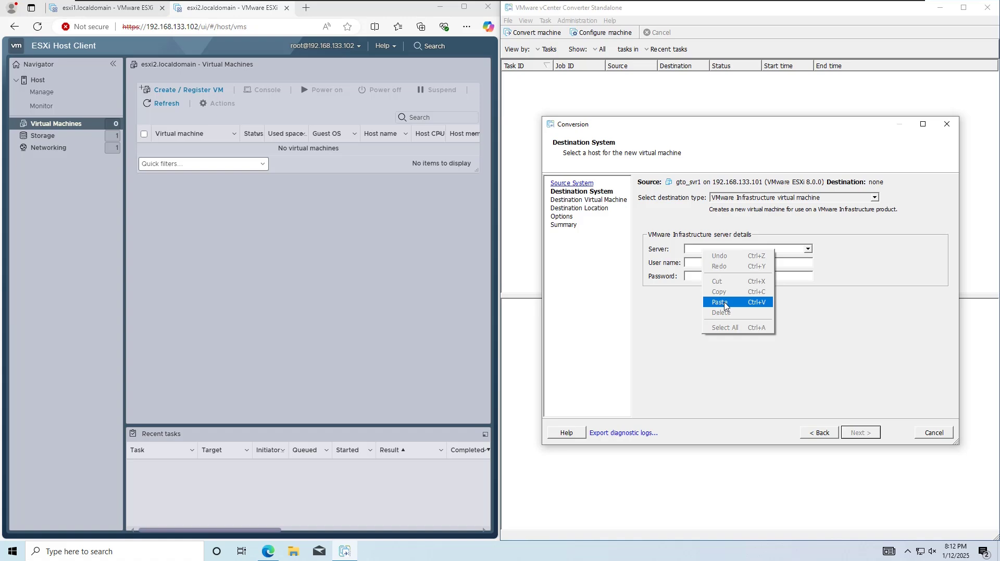
left_click(724, 302)
type("*****")
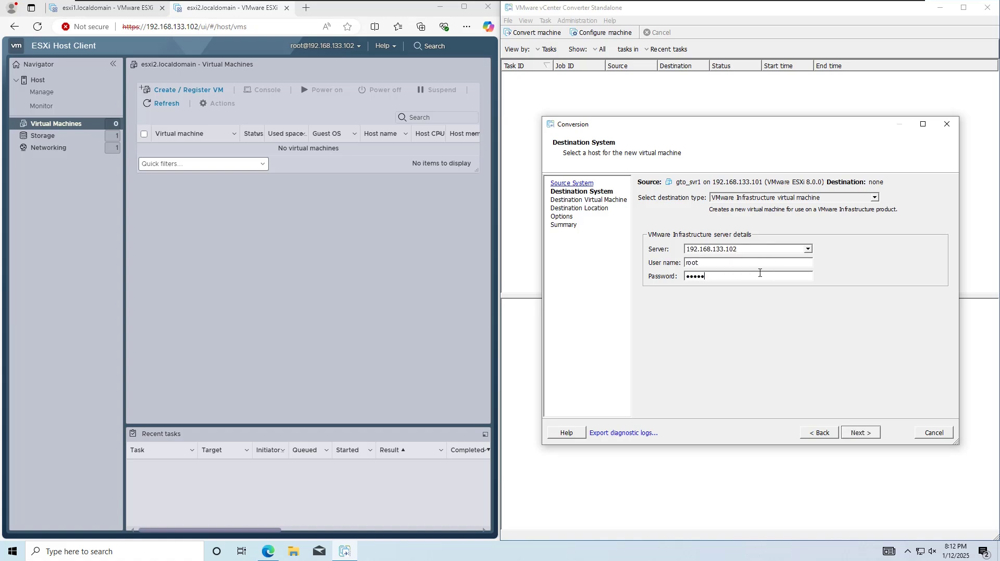
left_click(850, 433)
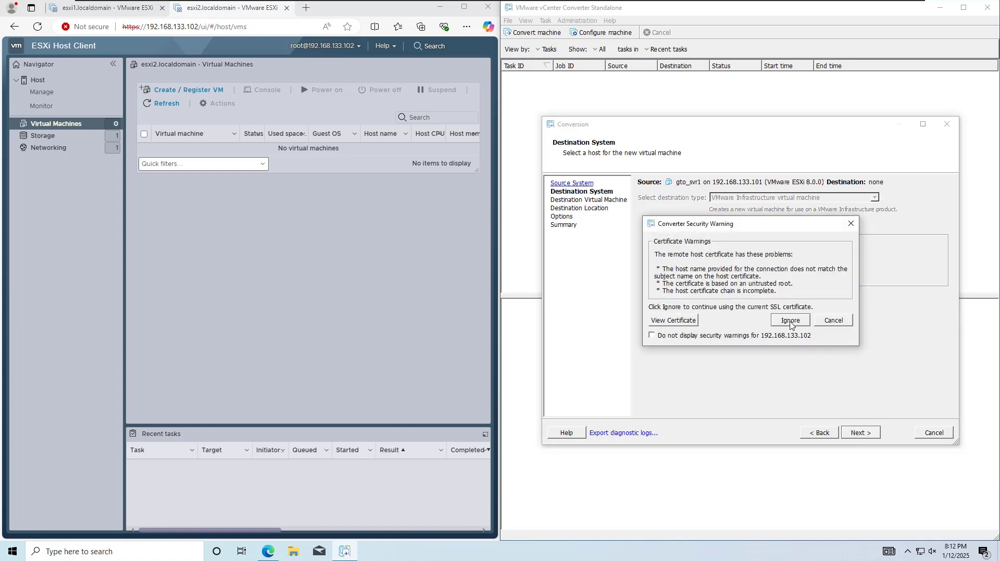
Ignore the certificate warning, keep the VM name gto_svr1, and proceed to the destination location.
left_click(790, 322)
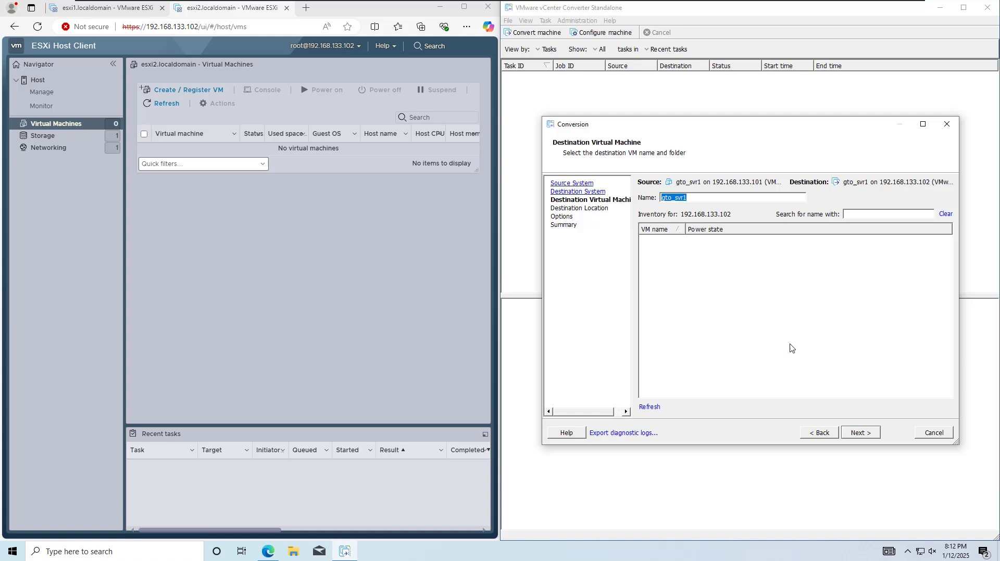
left_click(694, 198)
left_click(855, 433)
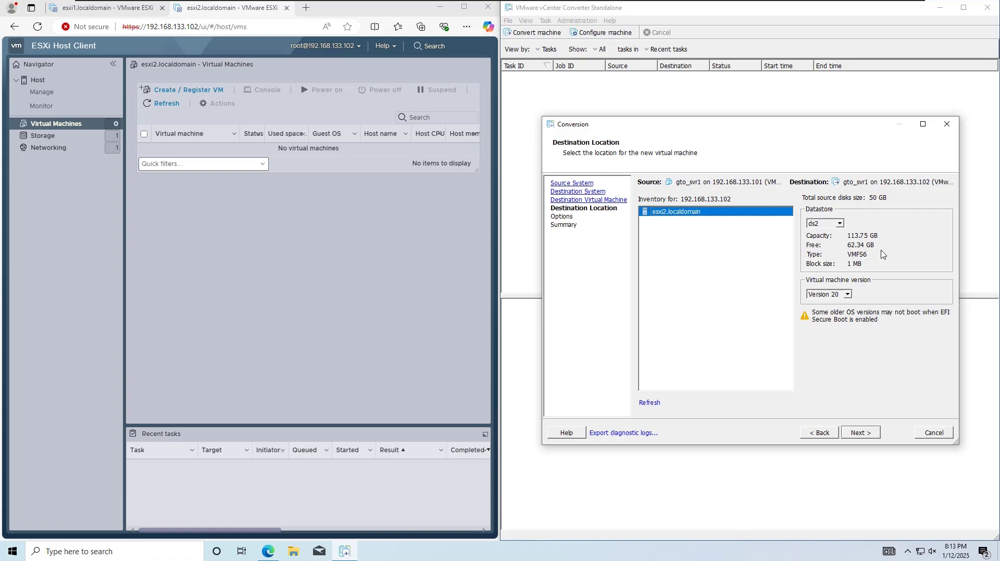
Reach the Options step and confirm the 50 GB disk stays Thick provisioned under Data to copy.
left_click(859, 433)
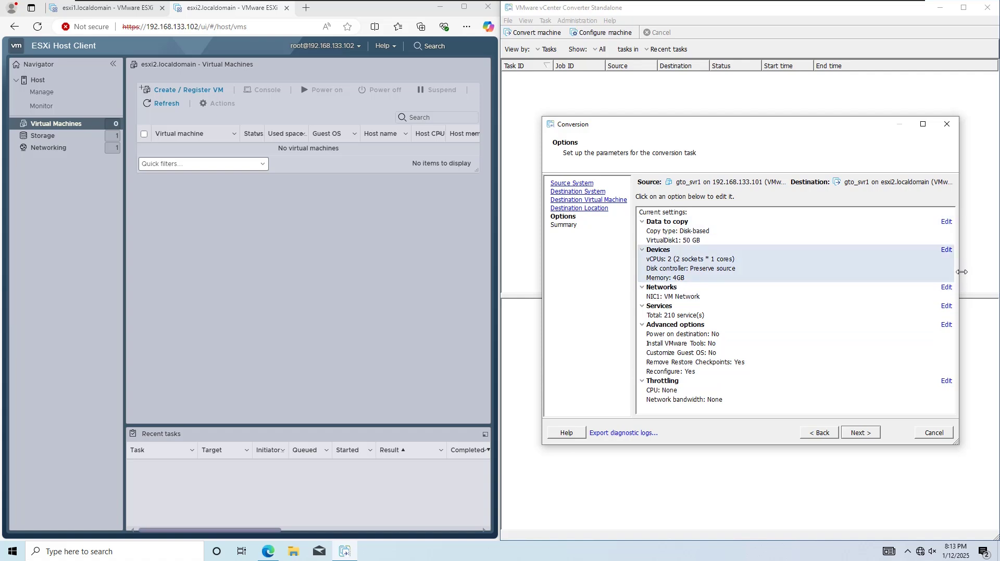
left_click(946, 222)
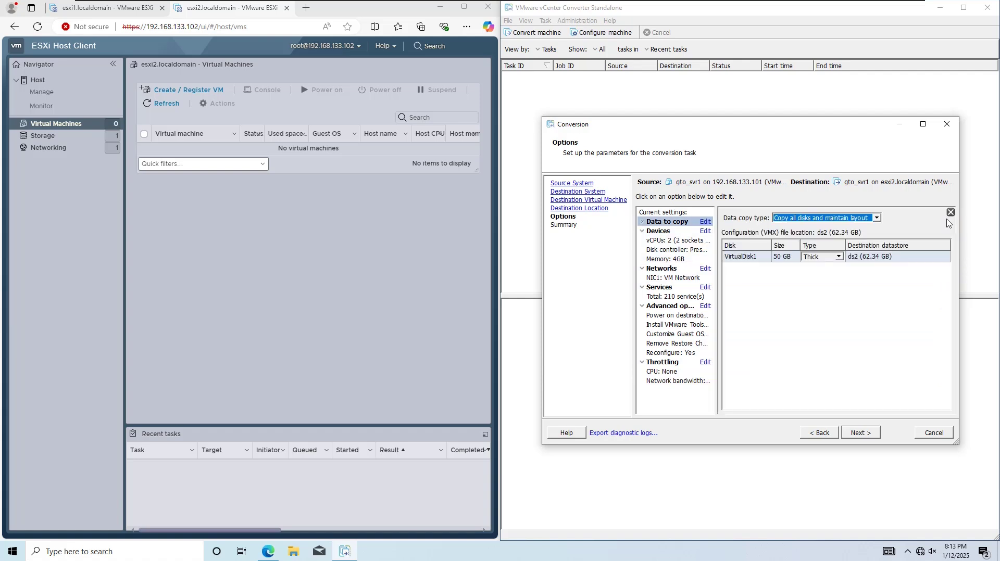
left_click(839, 257)
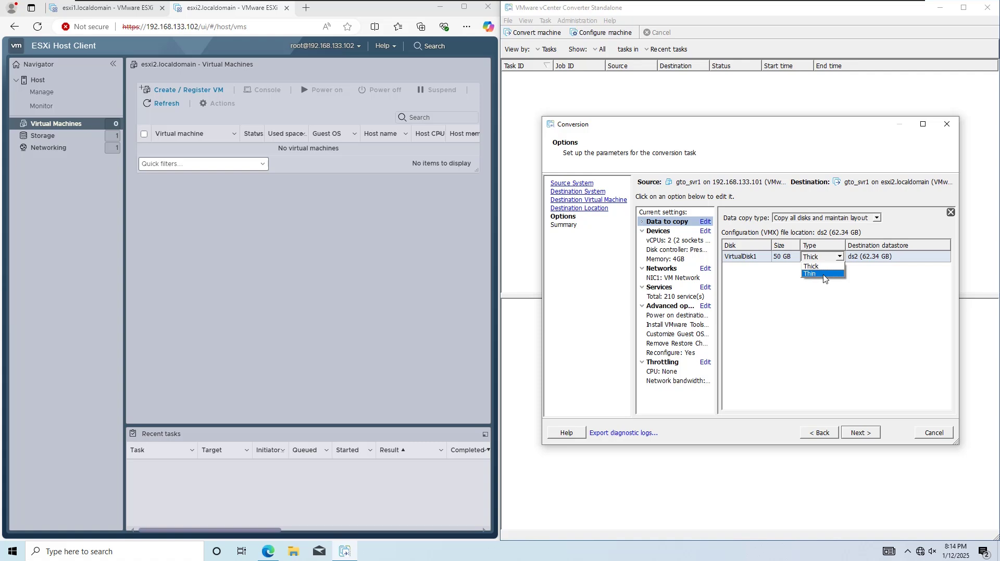
left_click(868, 272)
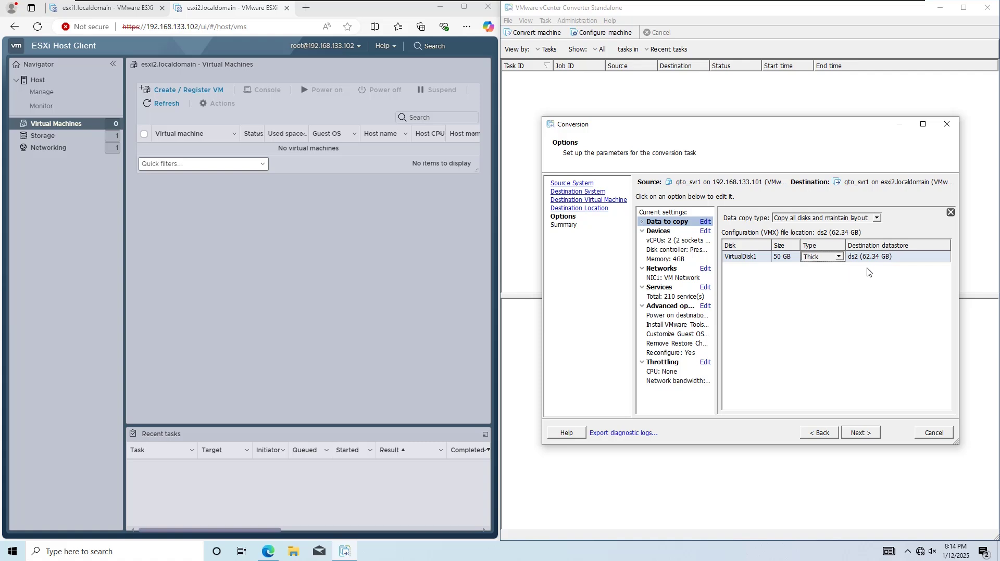
left_click(950, 212)
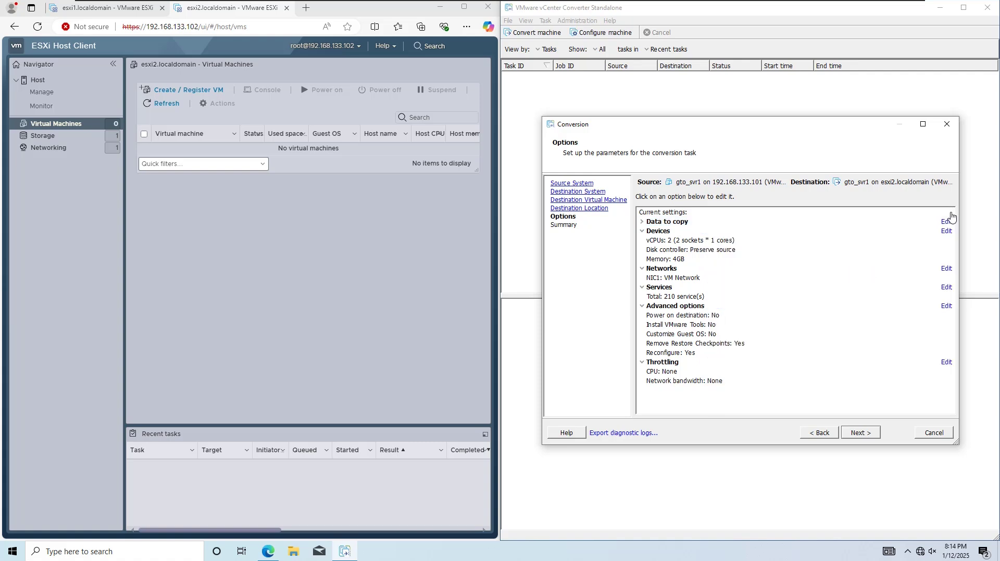
Review the conversion summary and finish the wizard to start converting gto_svr1.
left_click(860, 433)
left_click_drag(950, 326, 947, 382)
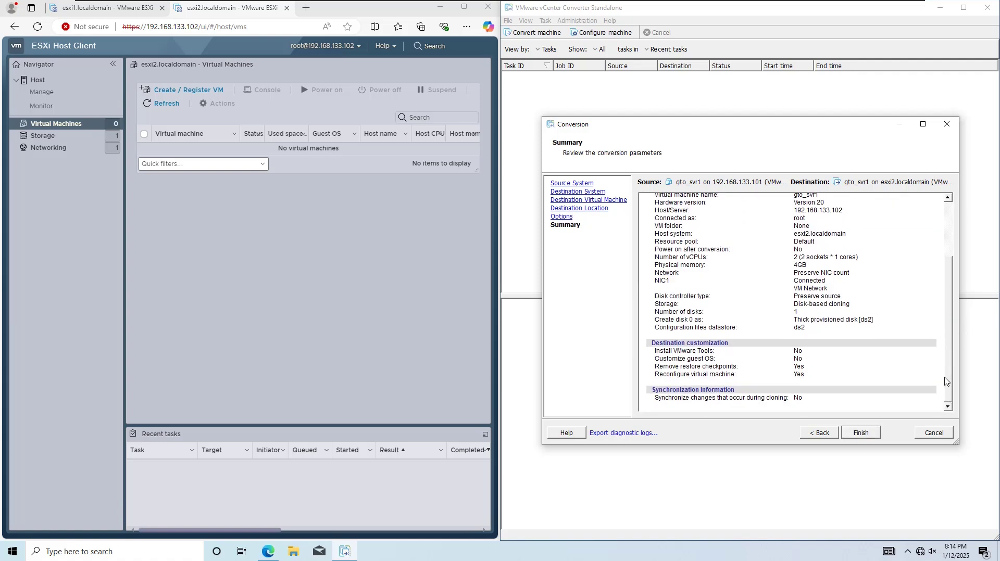
left_click(862, 434)
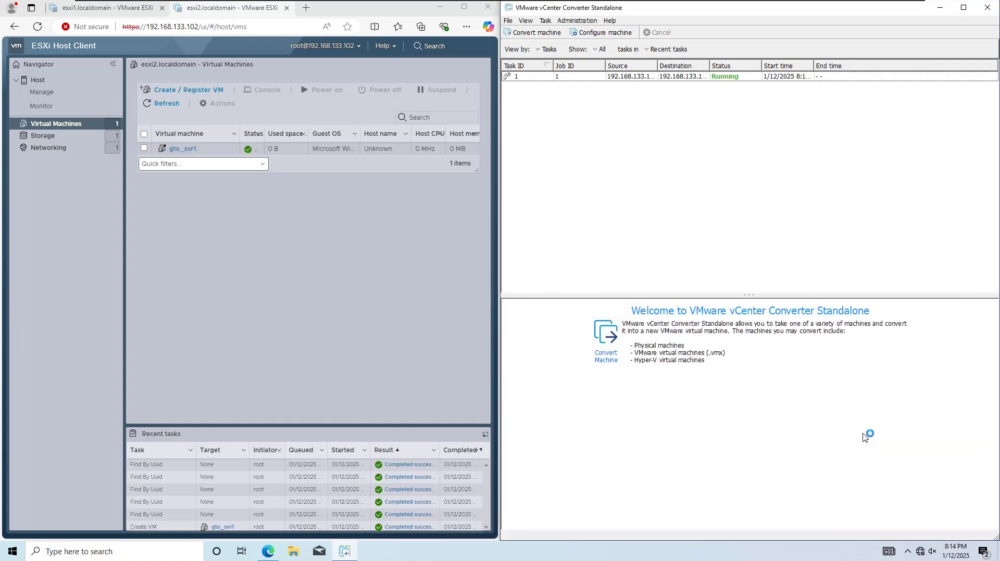
Select task 1 to follow the gto_svr1 conversion progress until it reads Completed.
left_click(541, 77)
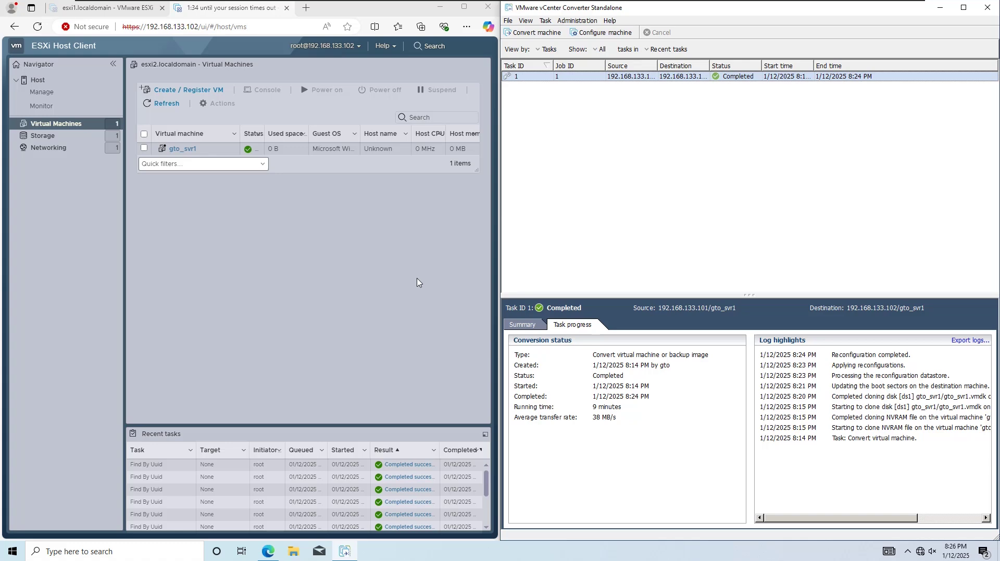
Power on the converted gto_svr1 on esxi2 and open its console to watch Windows start.
left_click(183, 148)
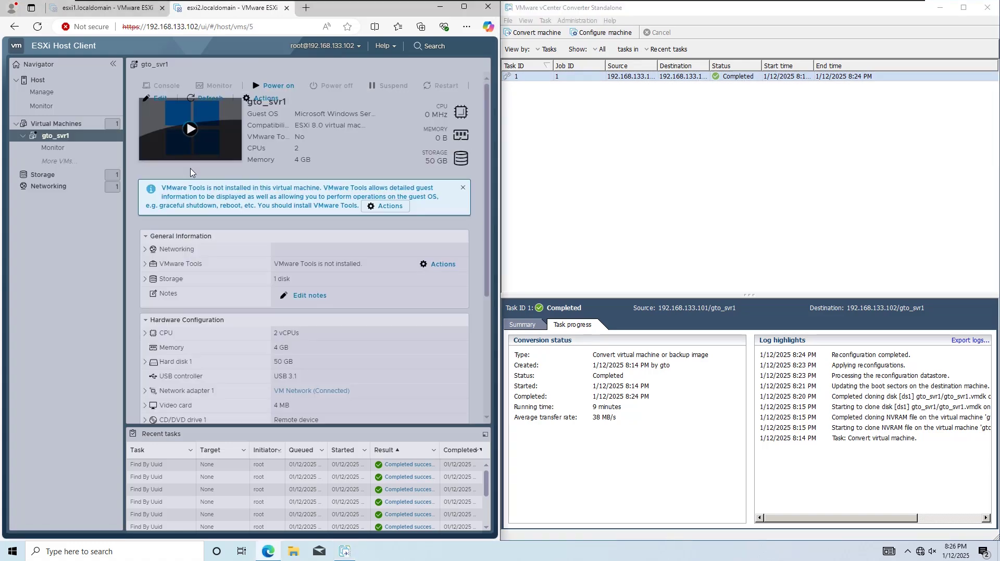
left_click(464, 6)
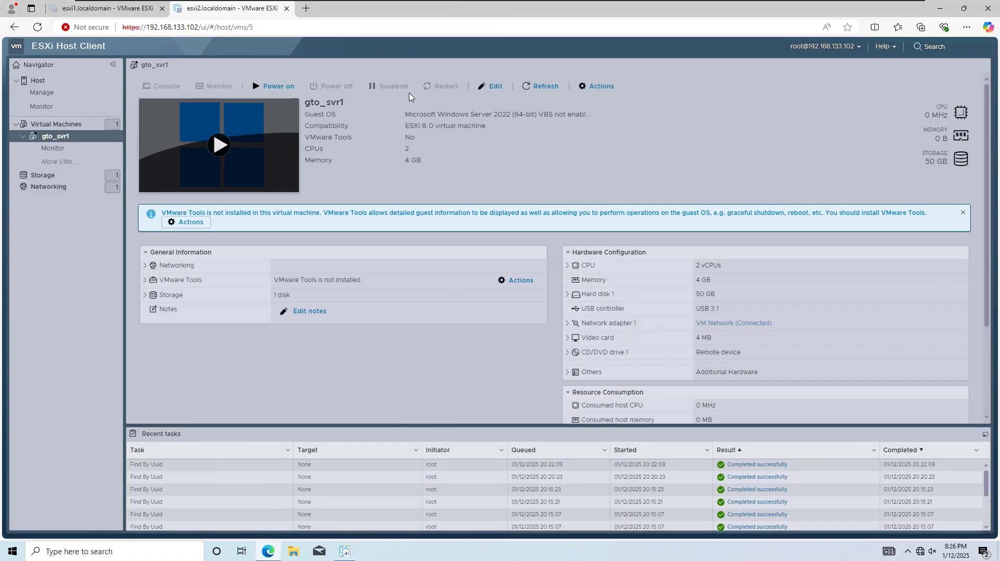
left_click(271, 87)
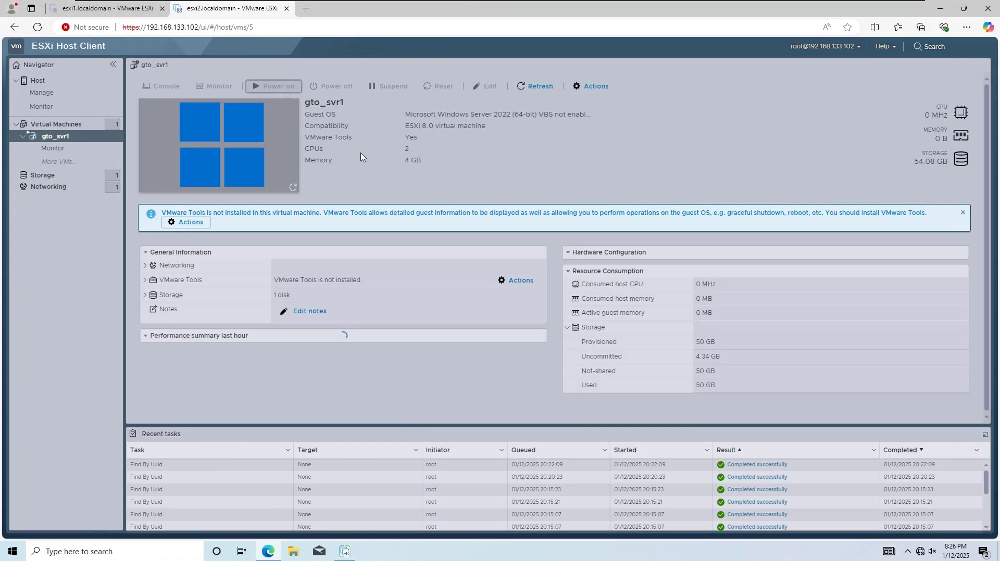
left_click(247, 183)
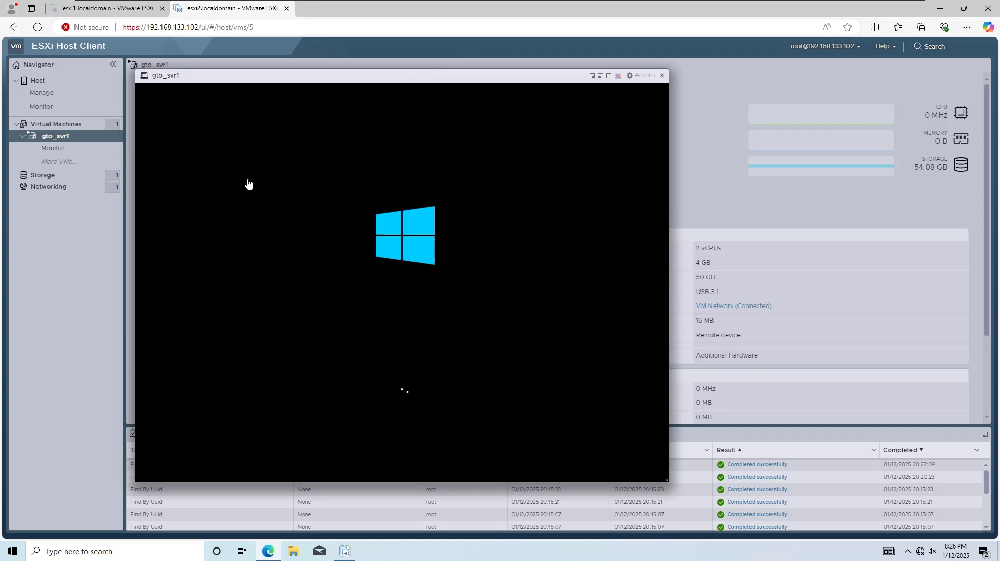